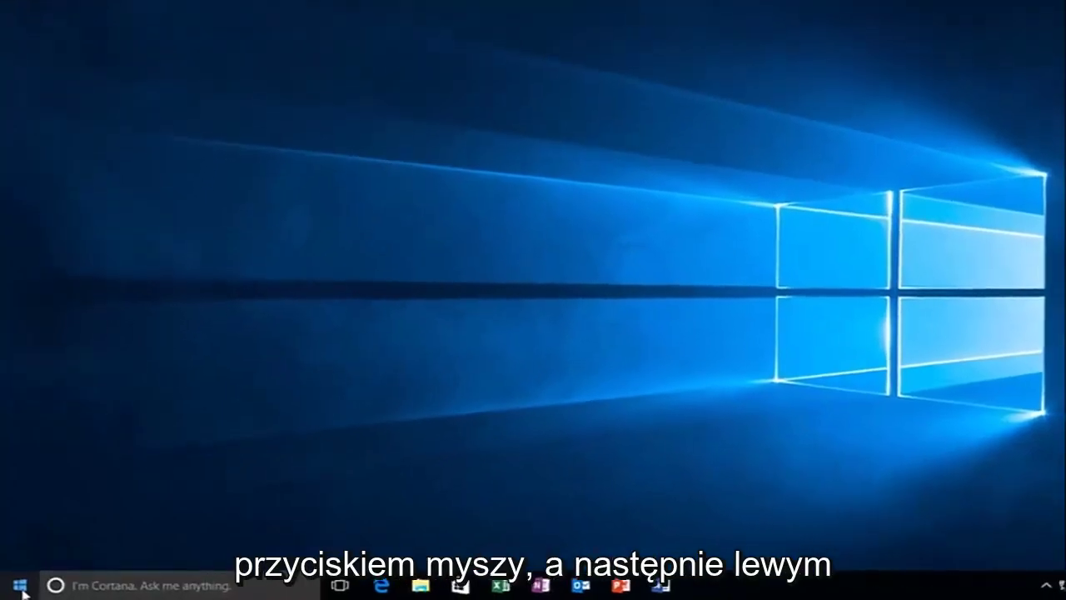
Step: Launch the Registry Editor with the Run command regedit and allow it to make changes to the PC
right_click(18, 587)
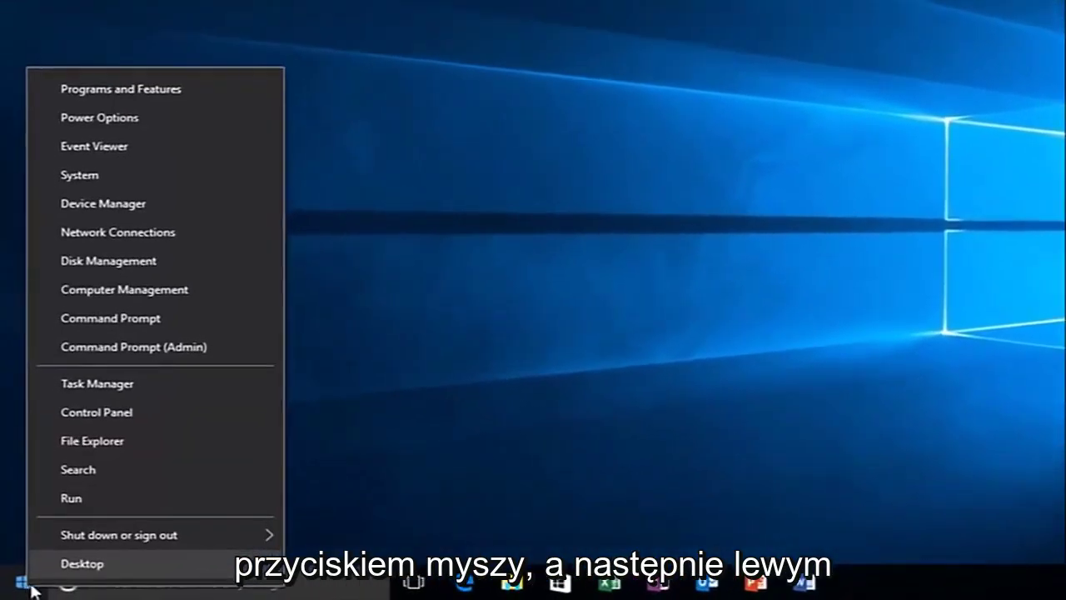
click(90, 497)
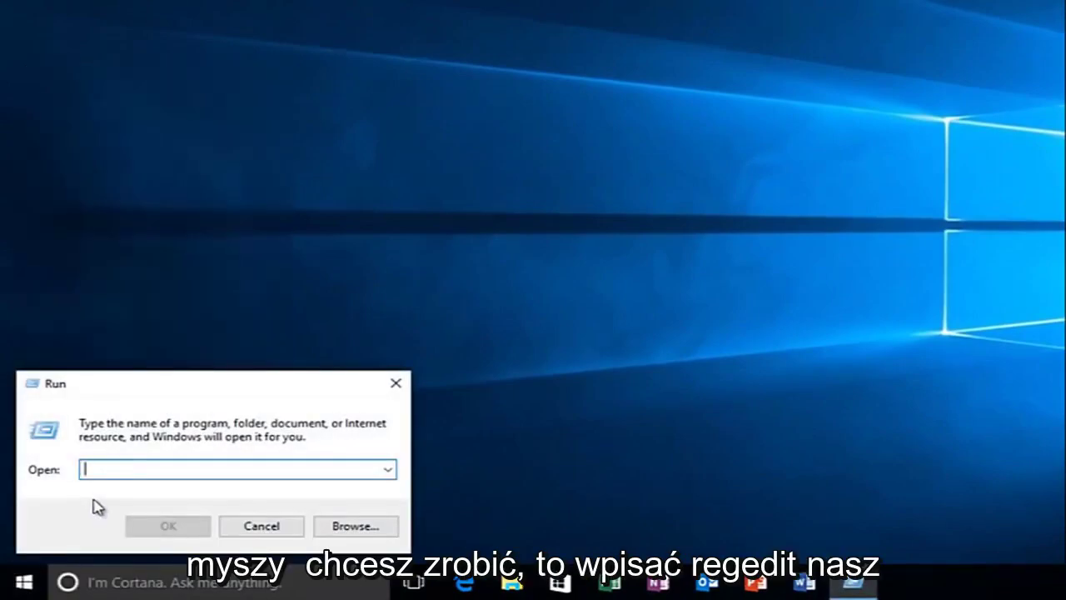
text(regedit)
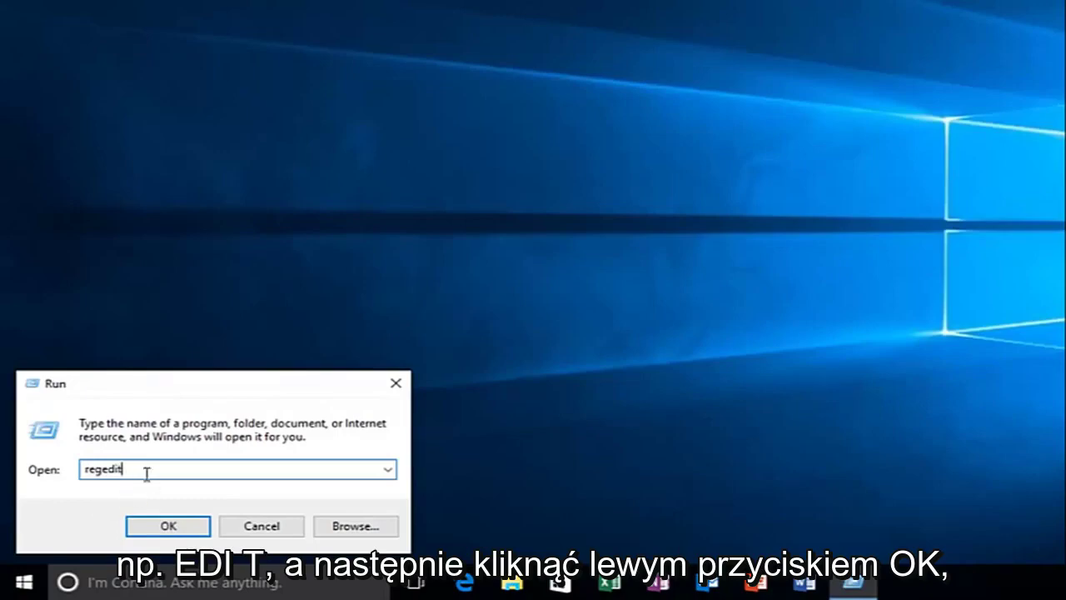
click(146, 530)
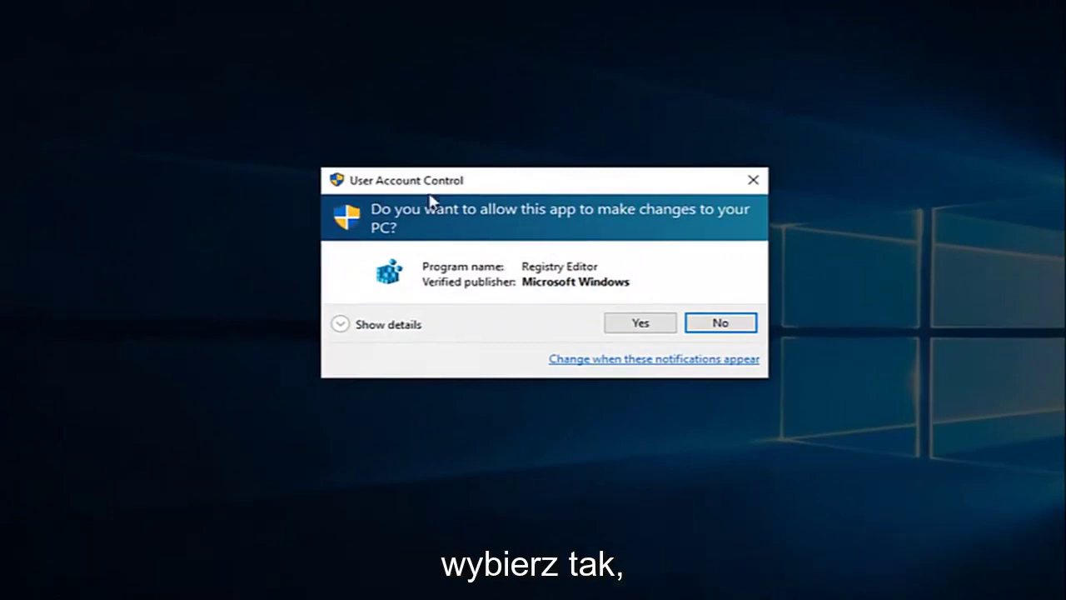
click(642, 327)
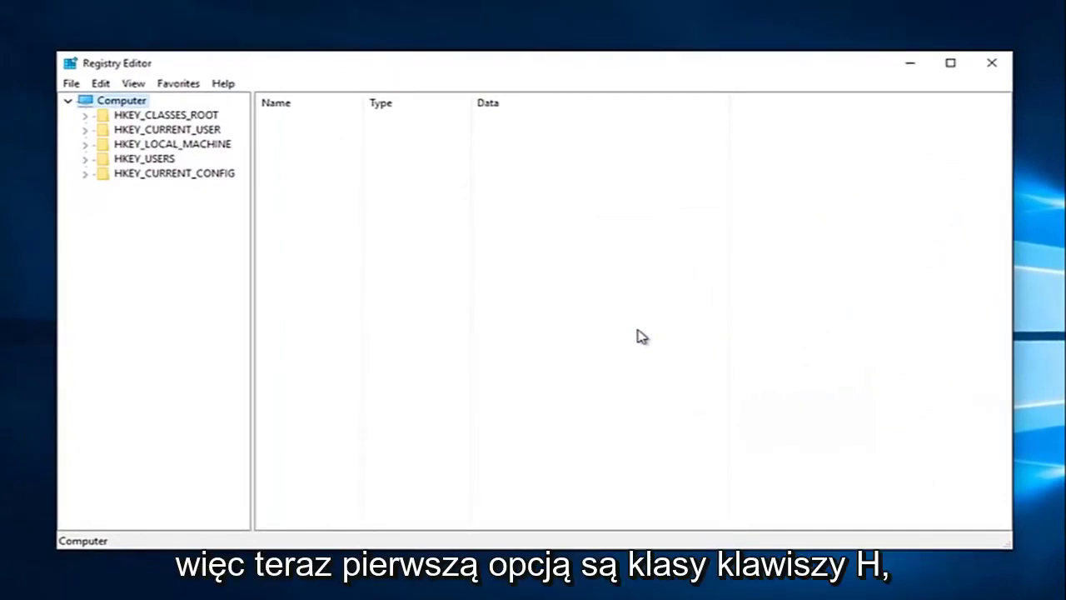
Step: Expand HKEY_CLASSES_ROOT in the registry tree and select its Directory key
click(117, 115)
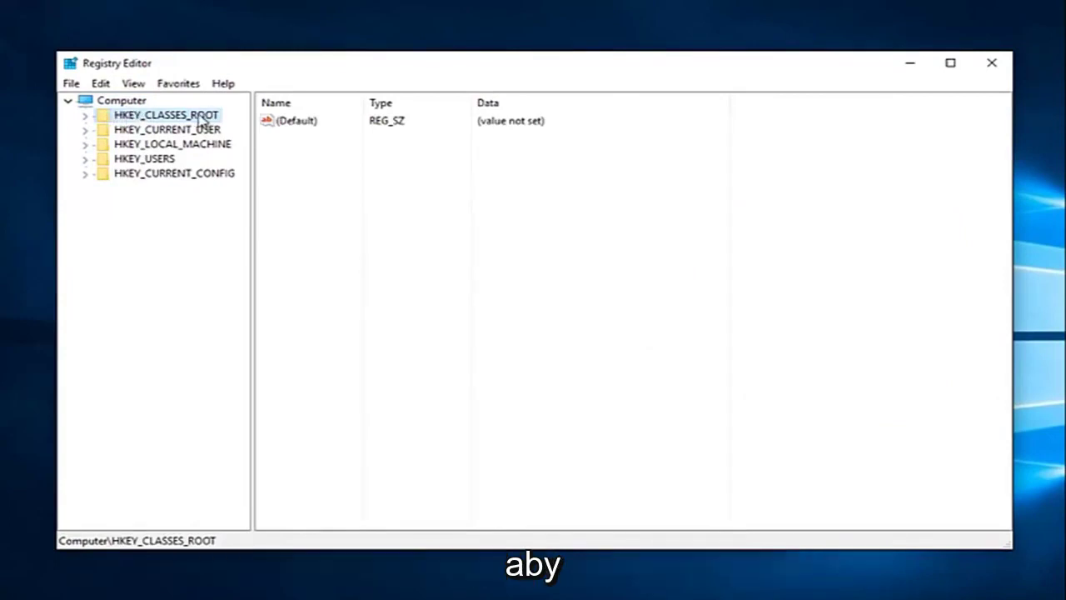
click(85, 116)
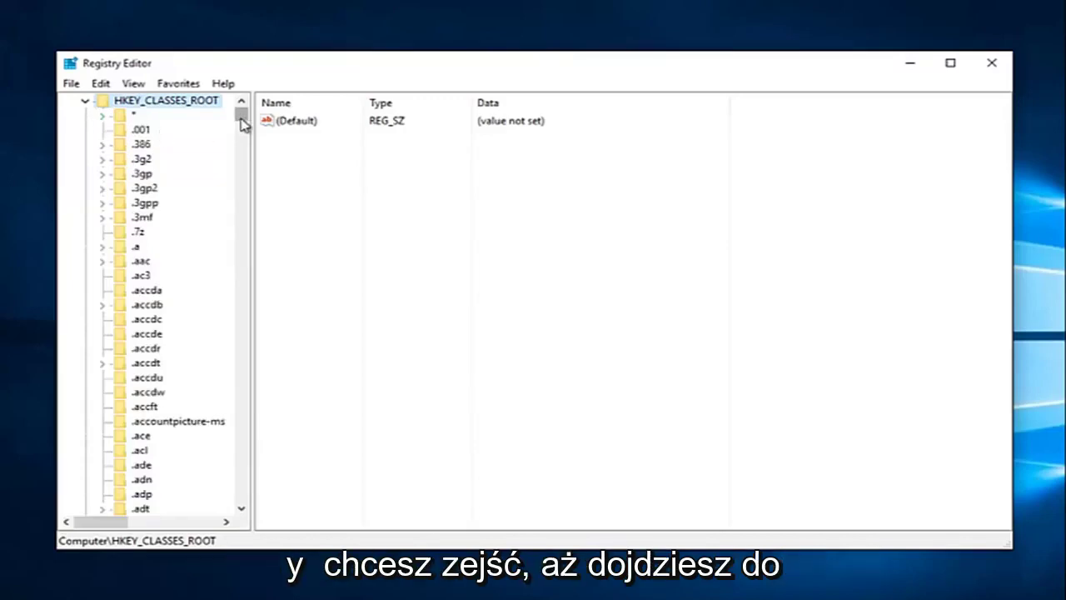
drag(241, 123, 245, 171)
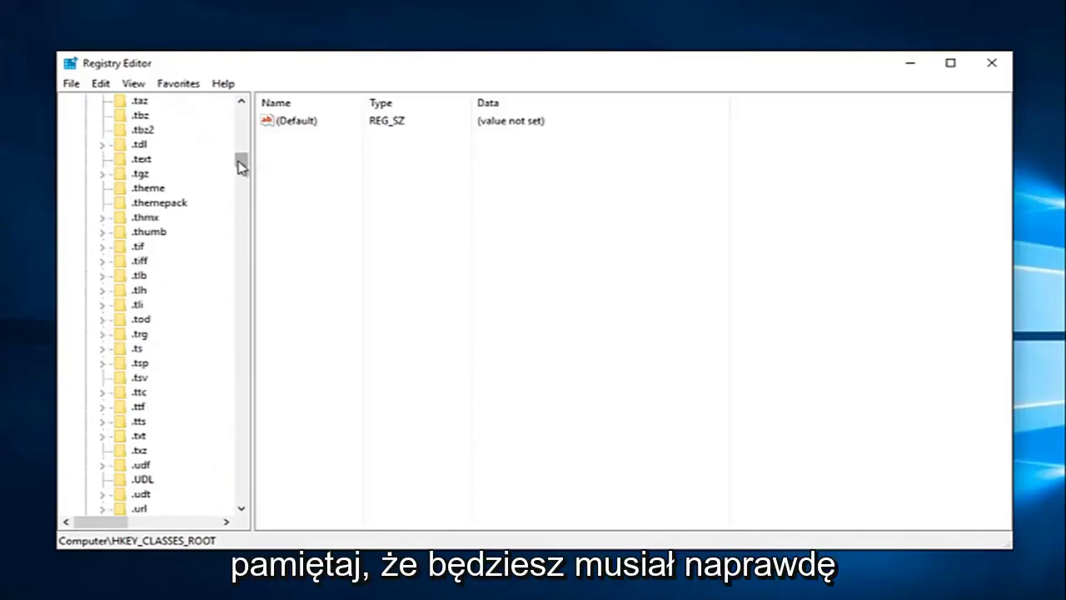
drag(241, 165, 247, 223)
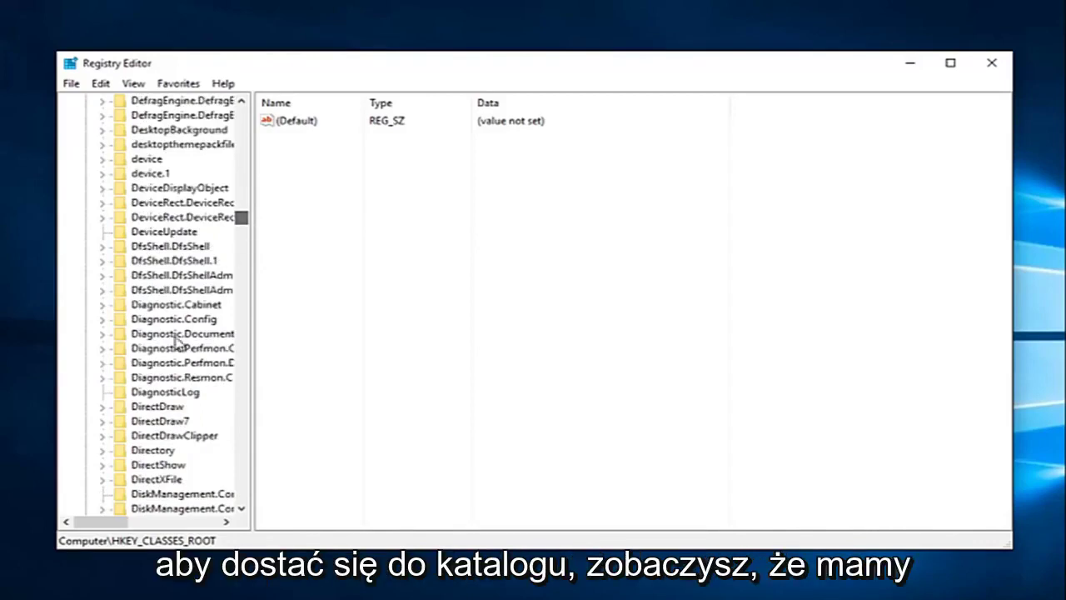
click(140, 451)
scroll(141, 420, down, 1)
scroll(139, 417, down, 2)
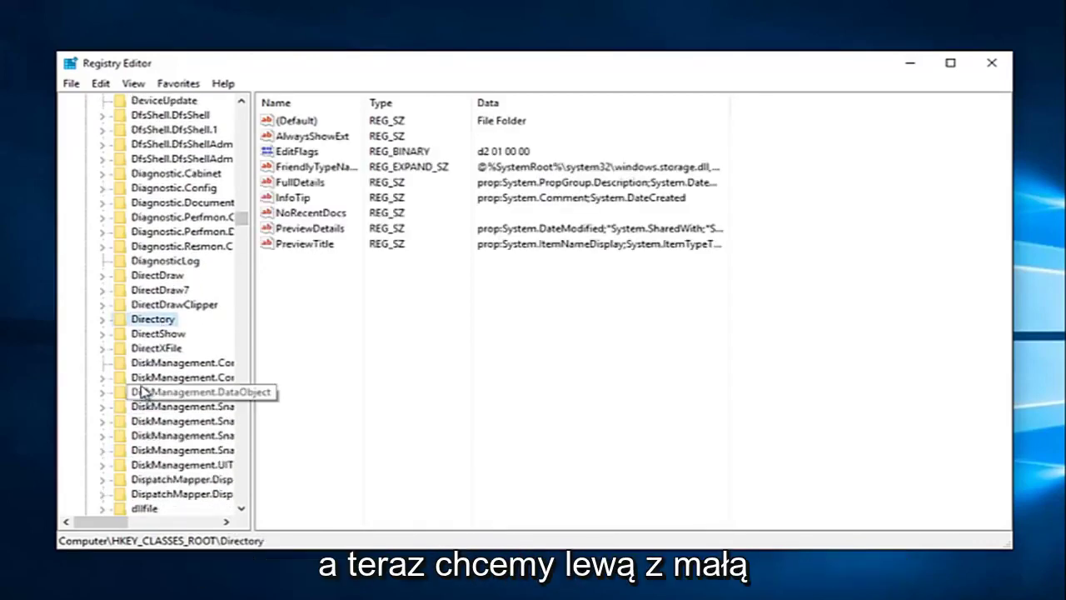
Step: Expand the Directory key down through Background and shellex to show the subkeys of ContextMenuHandlers
click(102, 320)
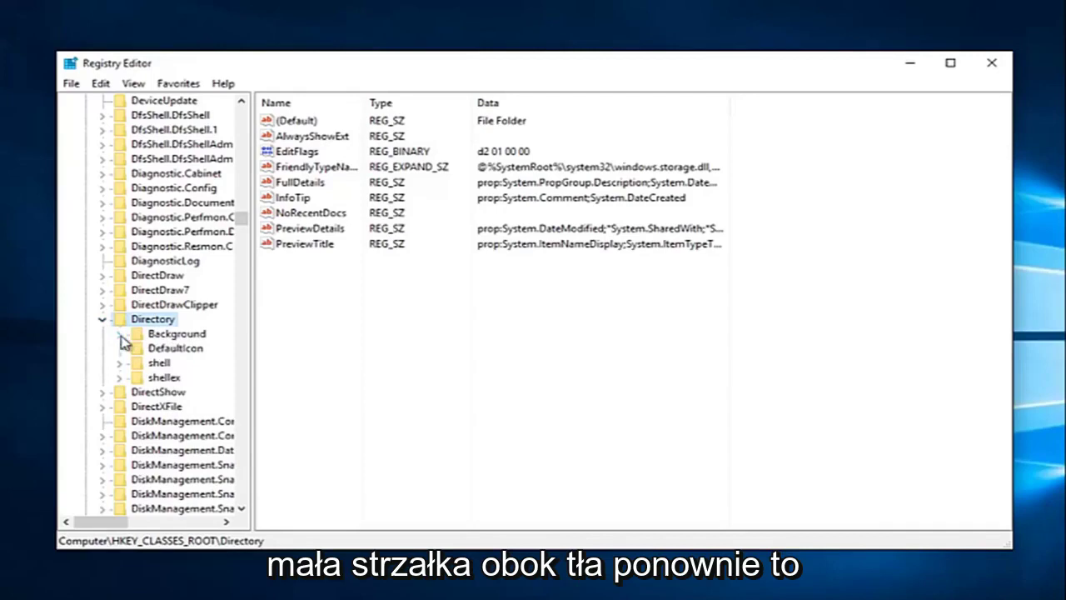
click(120, 334)
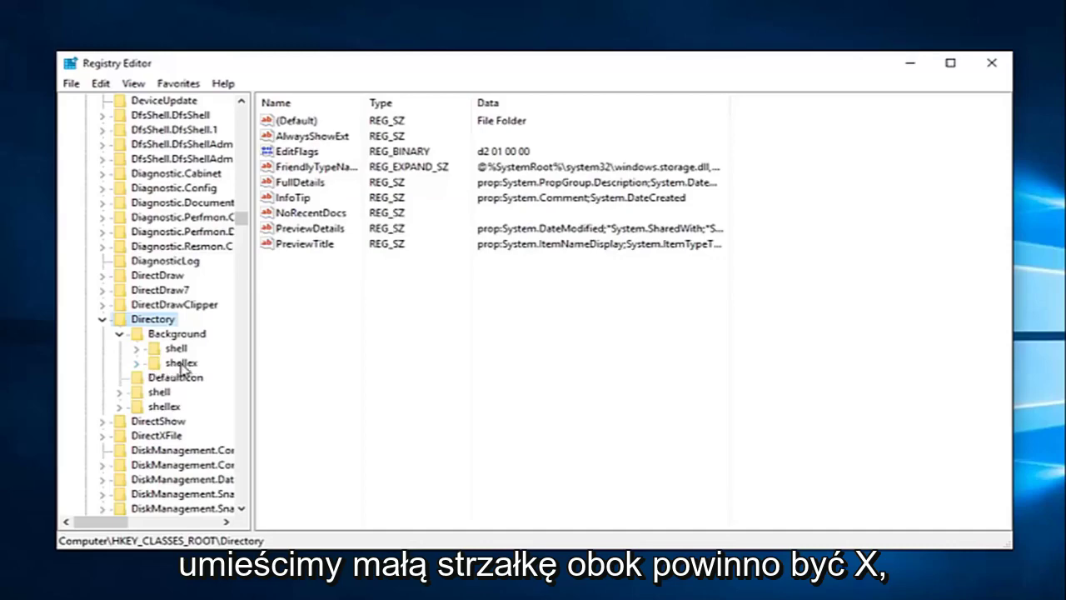
click(137, 364)
click(171, 377)
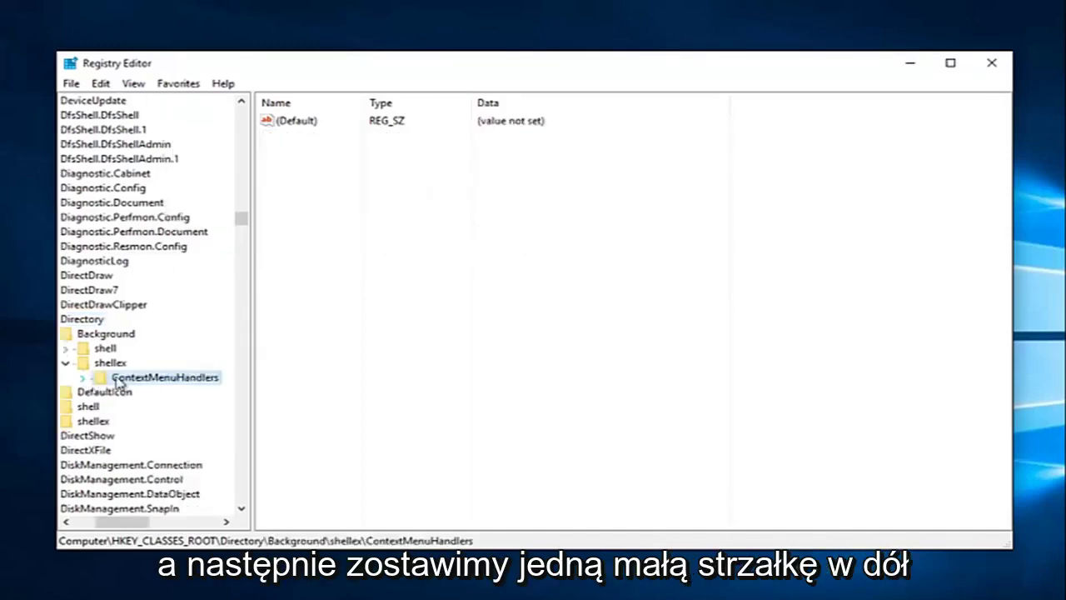
click(83, 379)
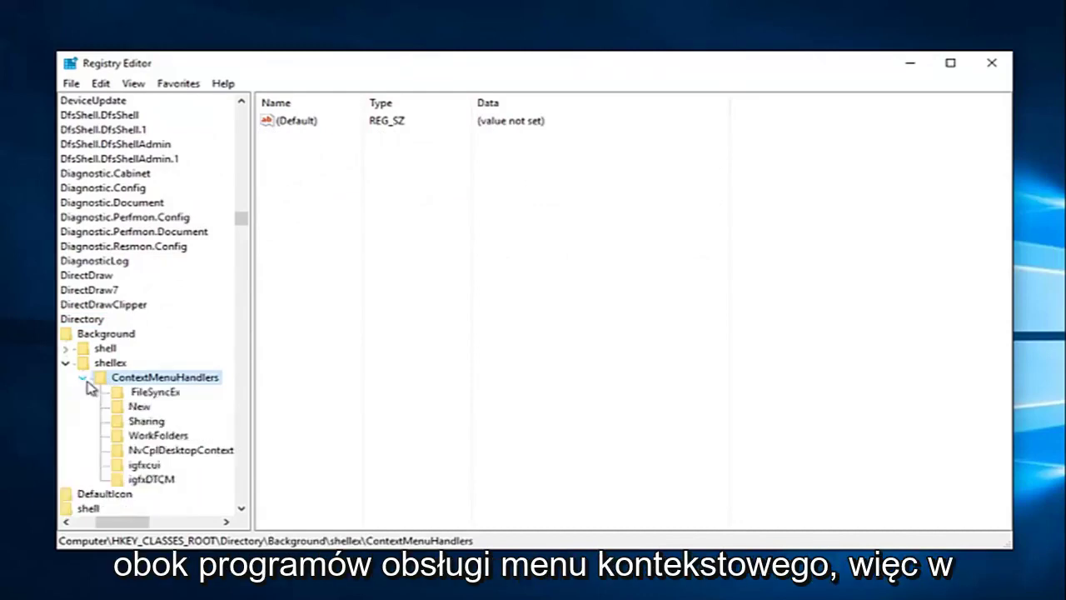
Step: Permanently delete the NvCplDesktopContext key under ContextMenuHandlers
scroll(121, 406, down, 1)
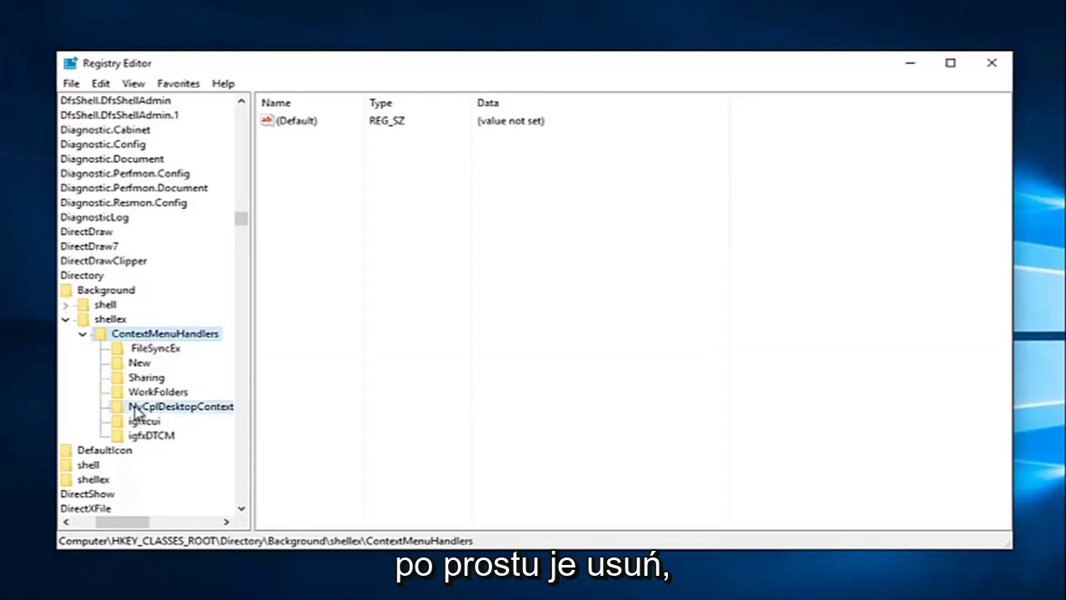
right_click(138, 408)
click(158, 475)
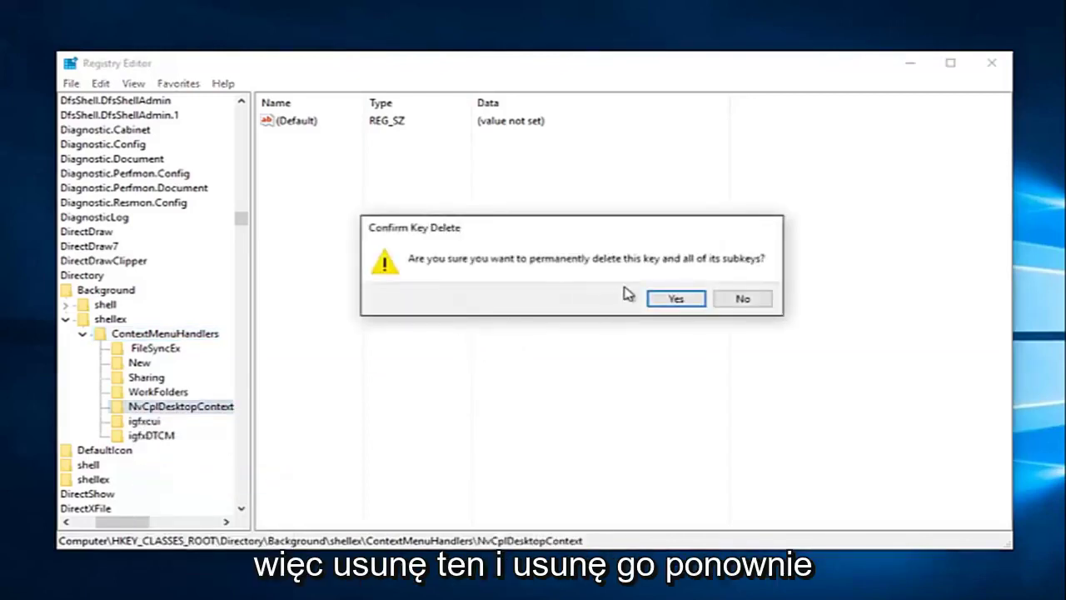
click(679, 300)
Step: Permanently delete the igfxcui and igfxDTCM keys under ContextMenuHandlers
right_click(146, 408)
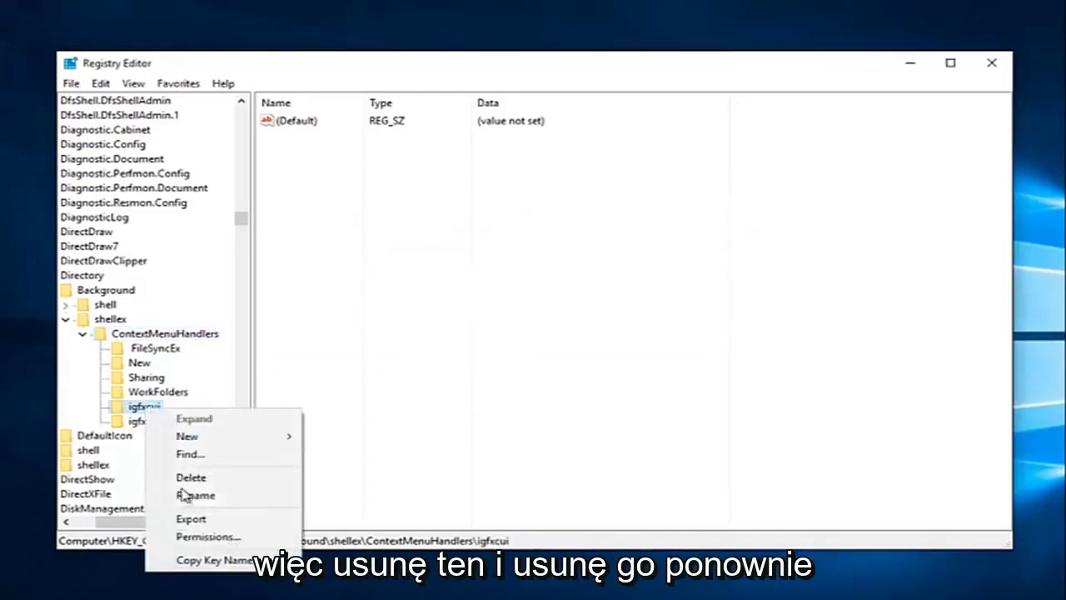
click(188, 478)
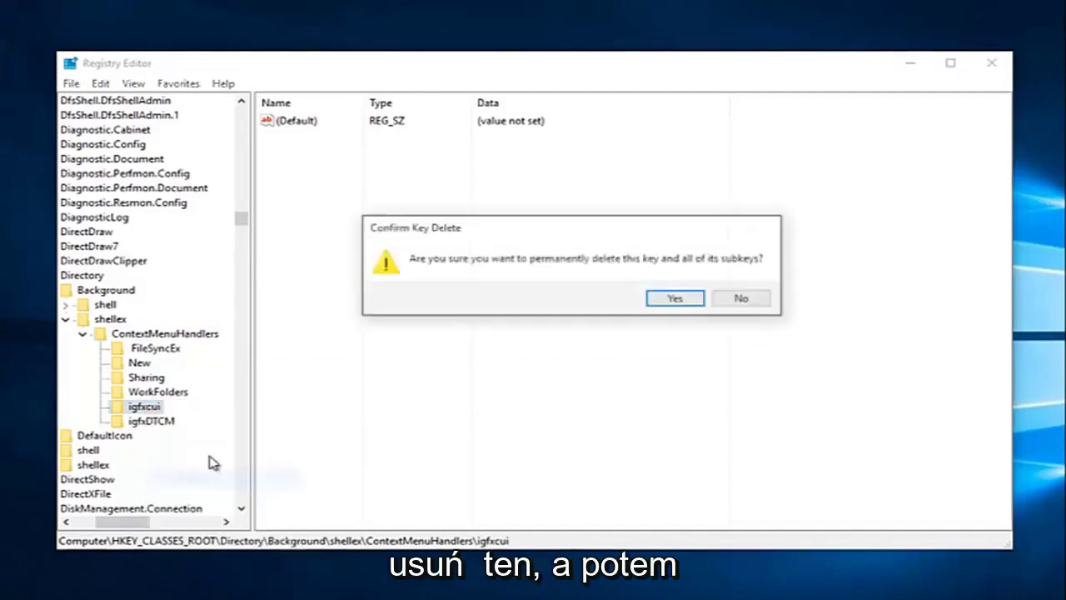
click(657, 303)
right_click(140, 412)
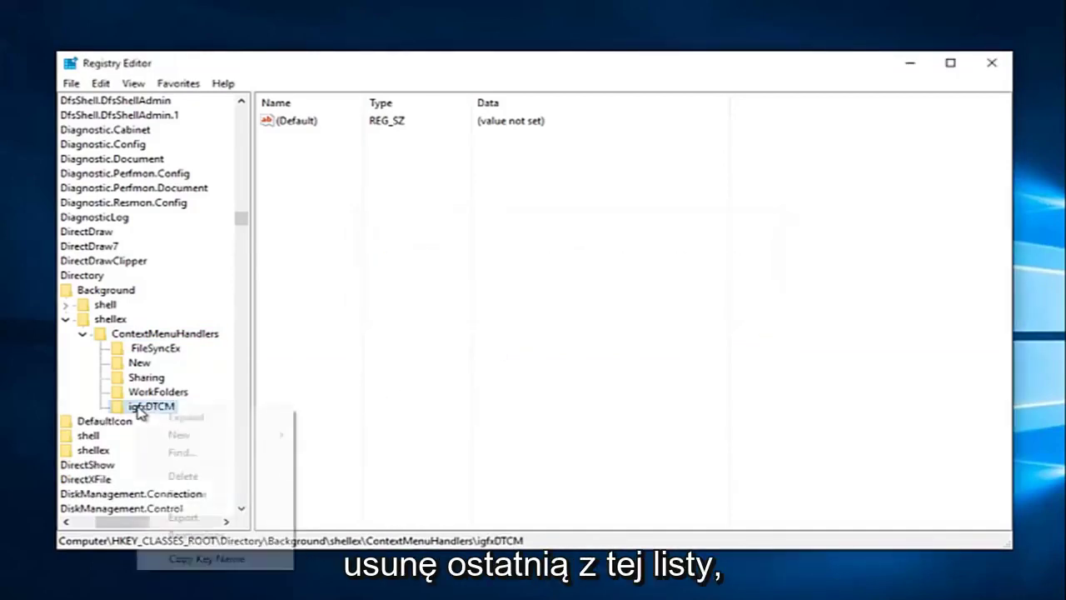
click(166, 476)
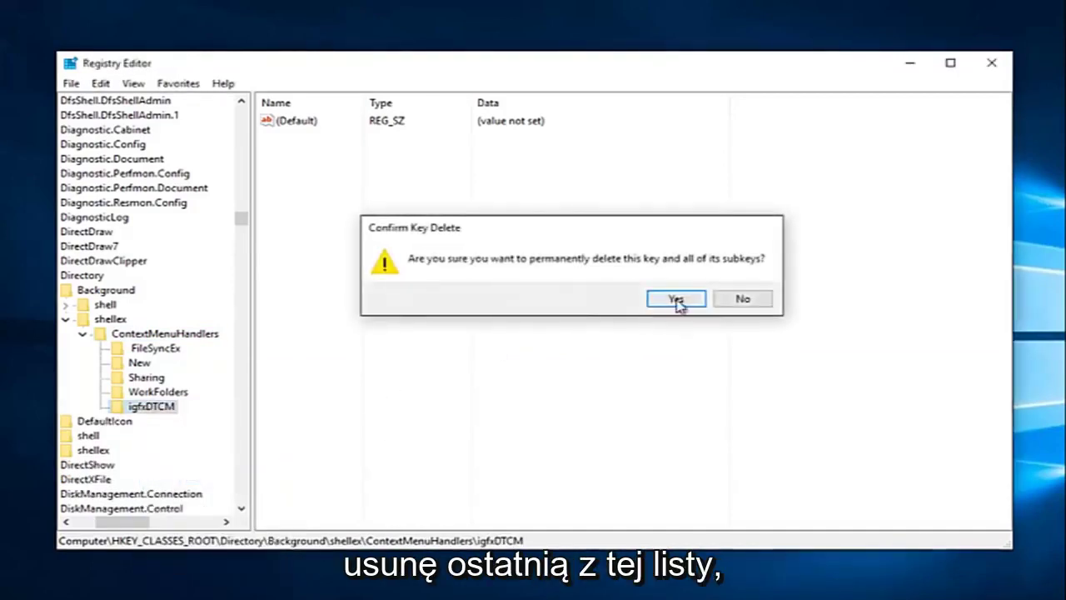
click(676, 302)
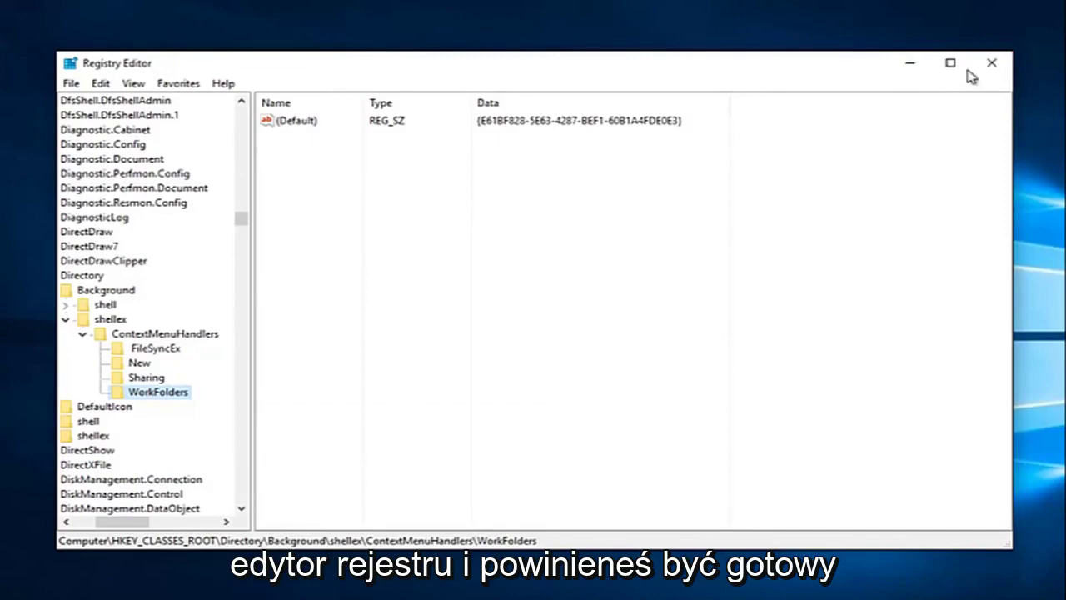
Step: Close the Registry Editor and check the desktop's context menu, dismissing it again
click(991, 63)
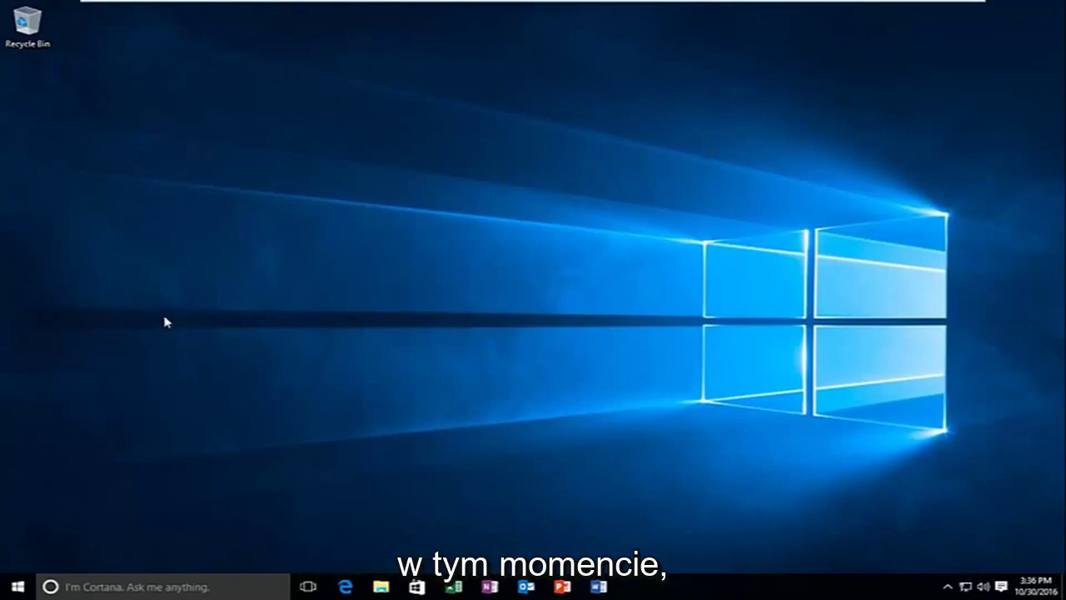
right_click(187, 306)
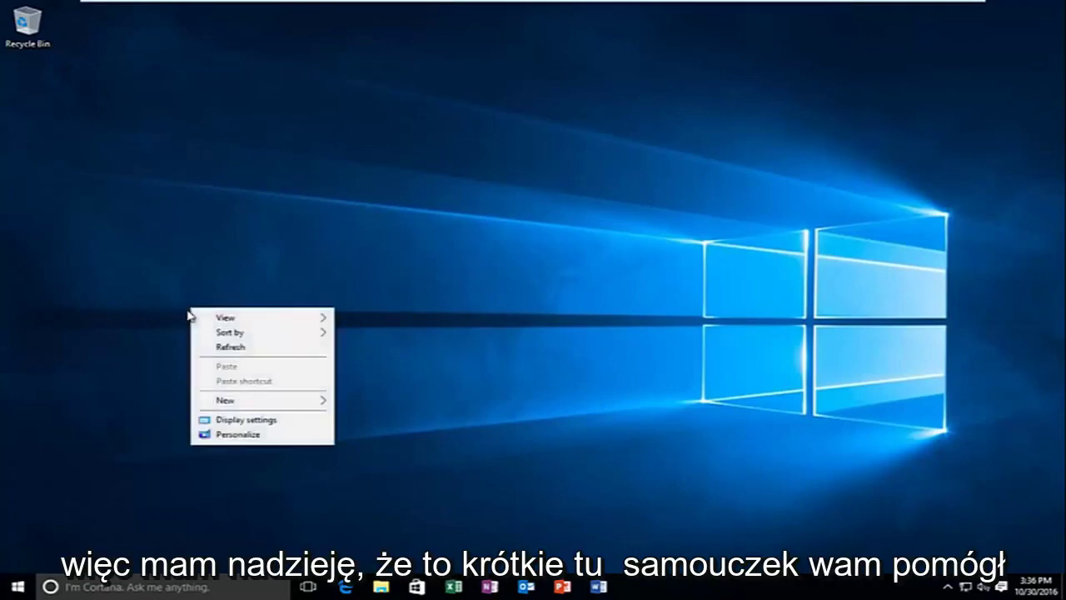
click(176, 233)
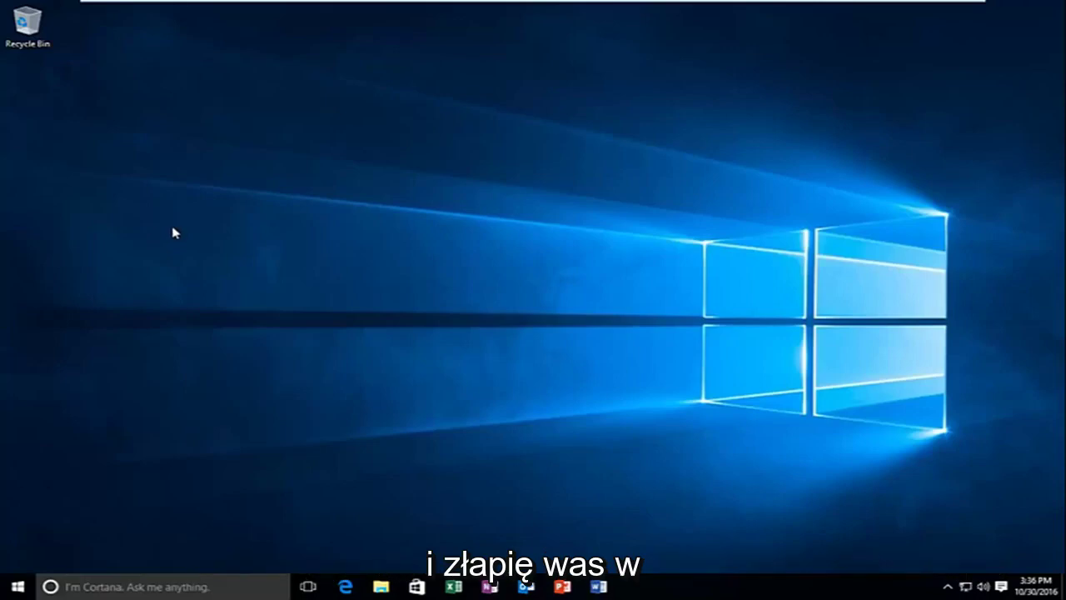